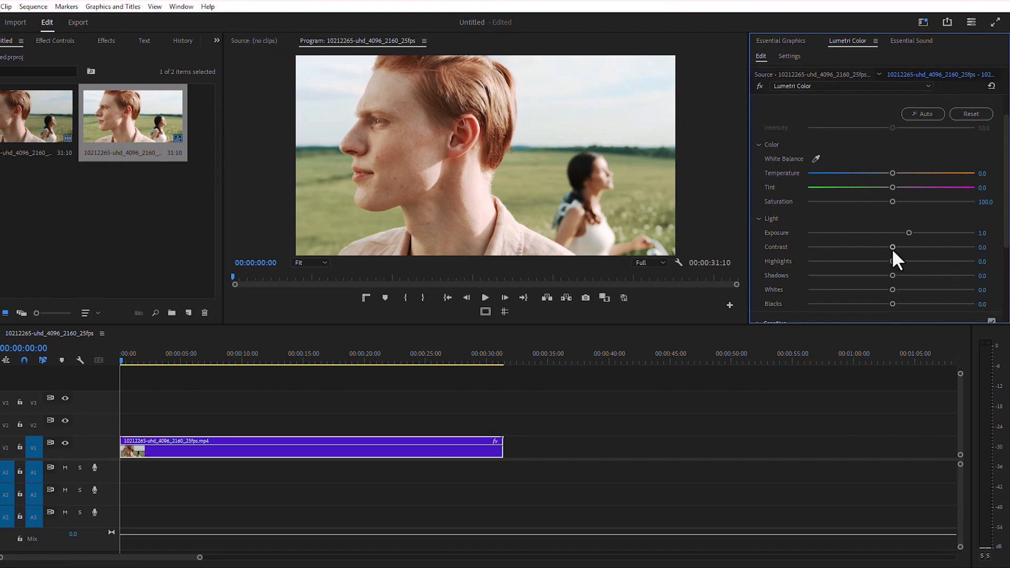
# - Set the clip's basic correction to about 20.3 contrast, -72.5 temperature, -2.6 highlights and -19.0 shadows
pyautogui.moveTo(893, 247); pyautogui.dragTo(901, 251)
pyautogui.moveTo(894, 172); pyautogui.dragTo(846, 169)
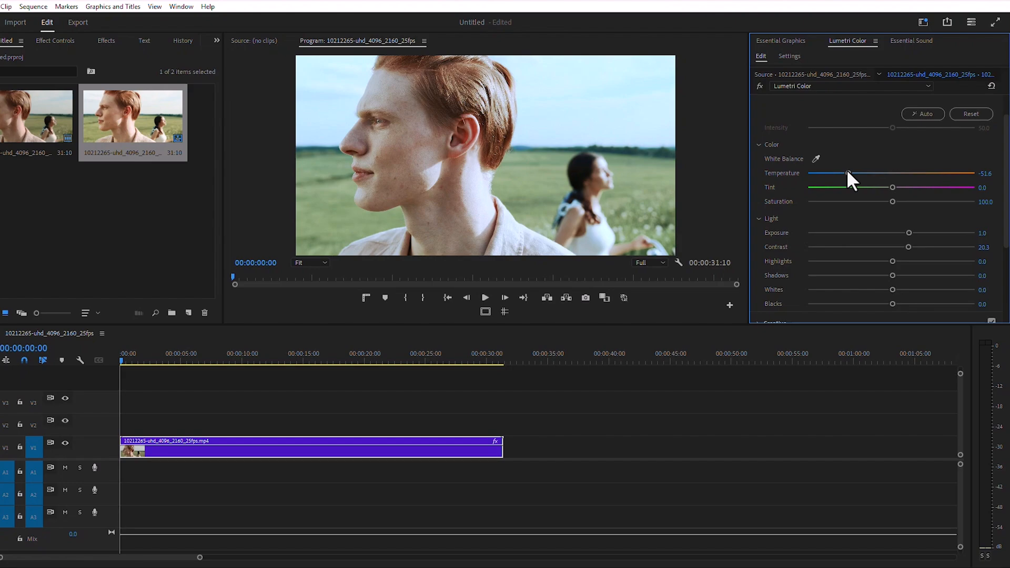
pyautogui.moveTo(842, 167)
pyautogui.mouseDown()
pyautogui.moveTo(942, 173)
pyautogui.moveTo(831, 174)
pyautogui.mouseUp()
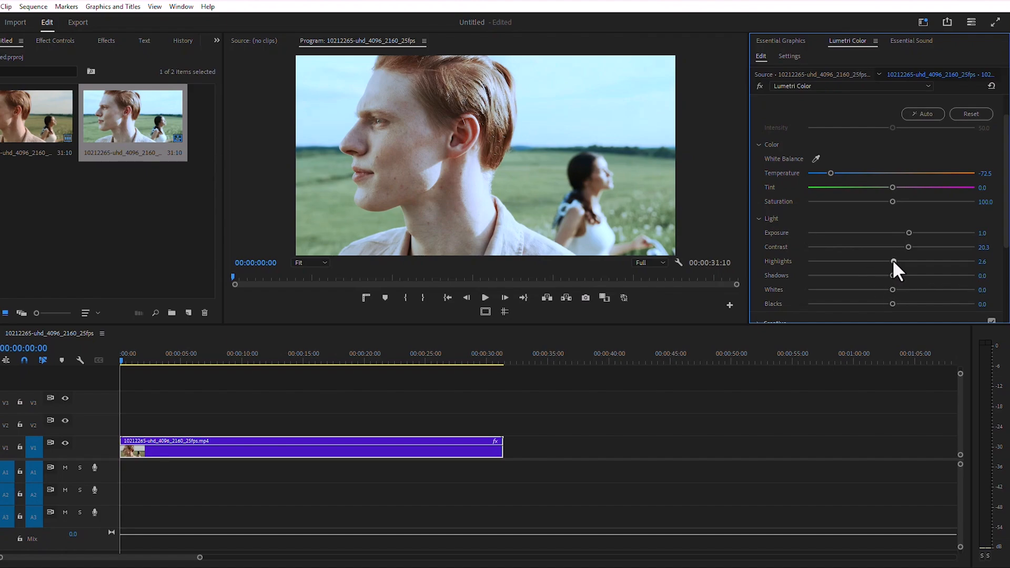
pyautogui.moveTo(892, 261); pyautogui.dragTo(875, 274)
# - Try the SL BLUE ICE creative look, apply SL CLEAN KODAK A NDR instead, and compare the clip with the grade off and on
pyautogui.scroll(-3, 815, 232)
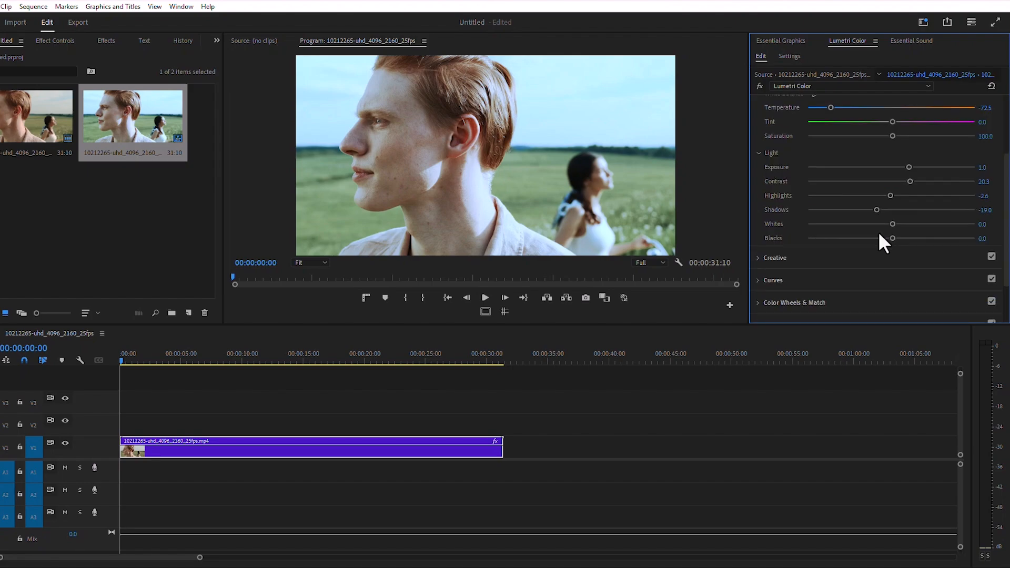
pyautogui.click(789, 259)
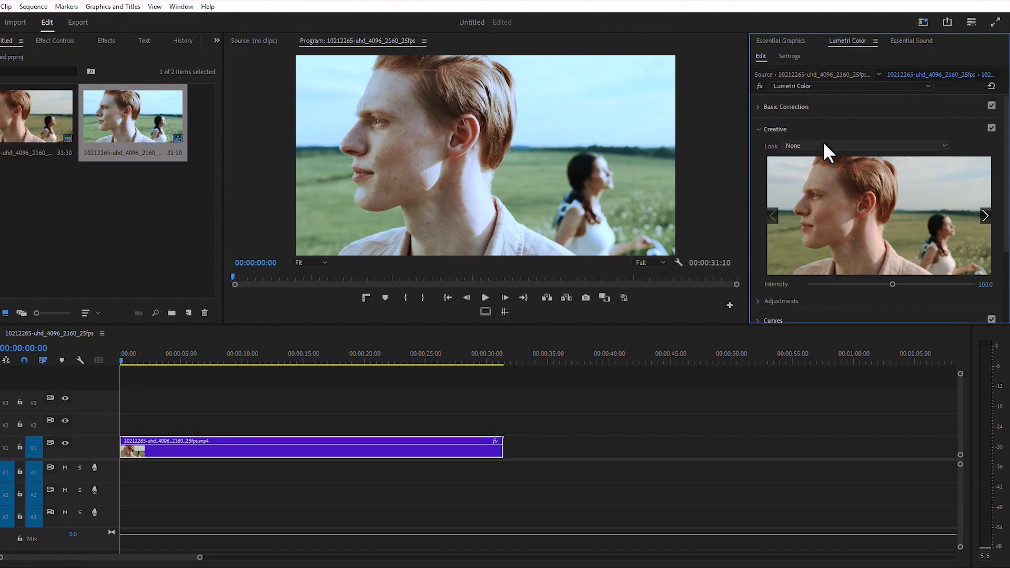
pyautogui.click(824, 144)
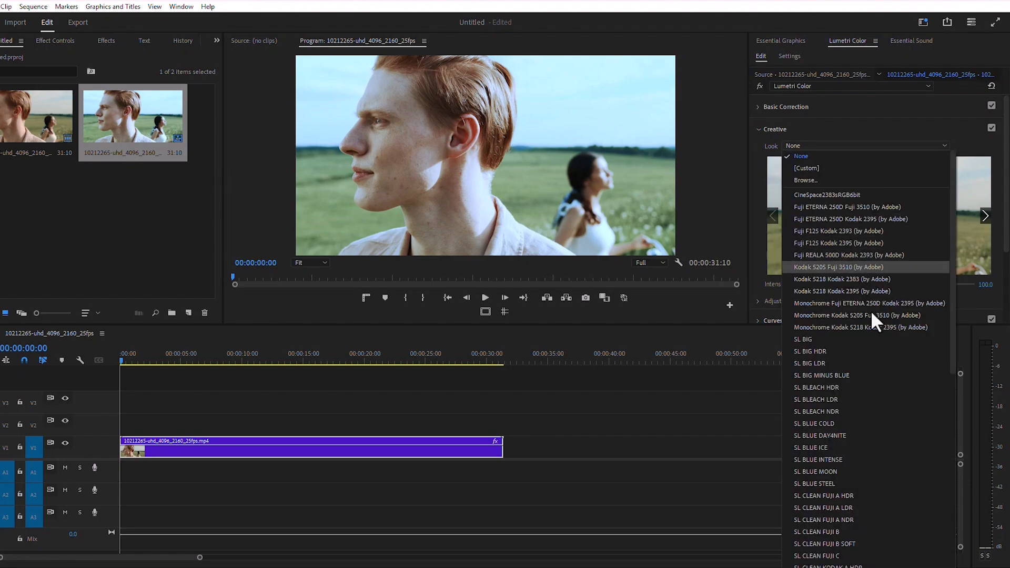
pyautogui.scroll(-3, 865, 368)
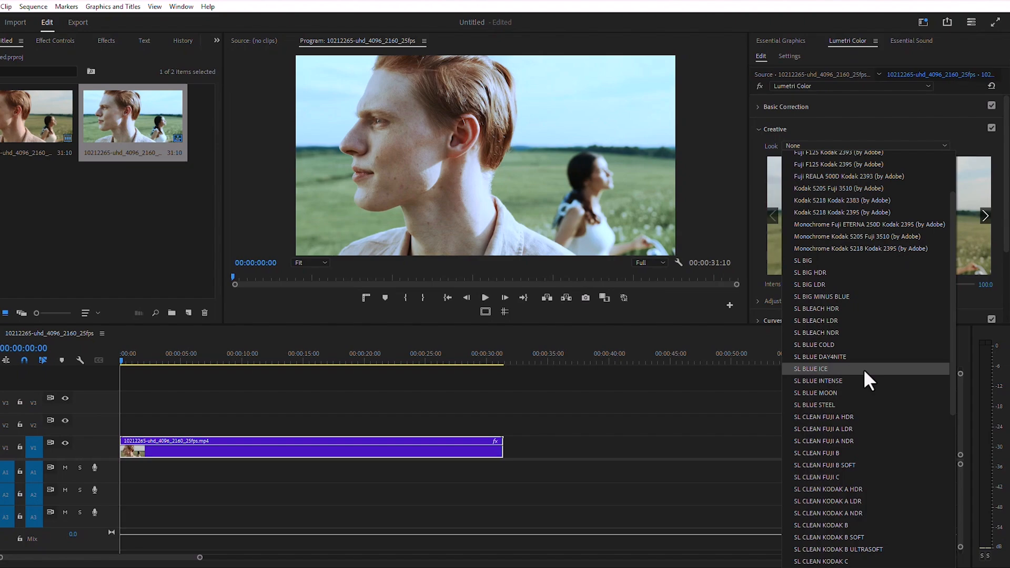
pyautogui.click(862, 368)
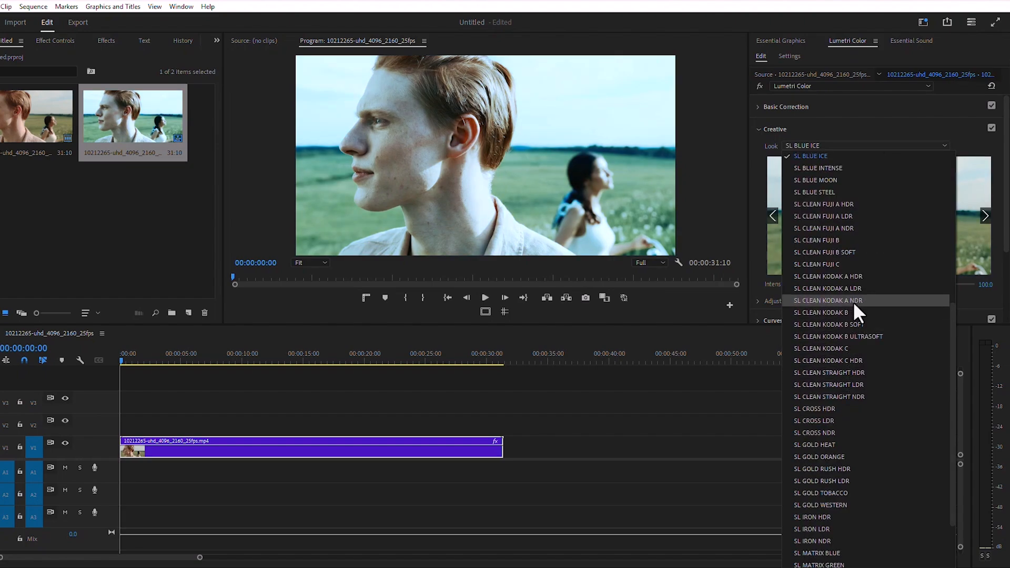
pyautogui.click(853, 302)
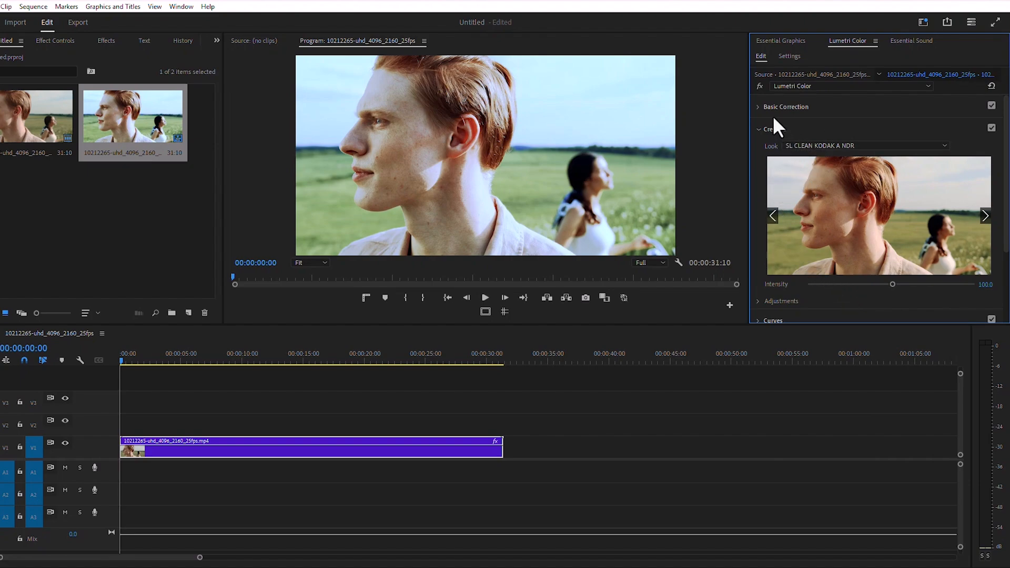
pyautogui.click(760, 86)
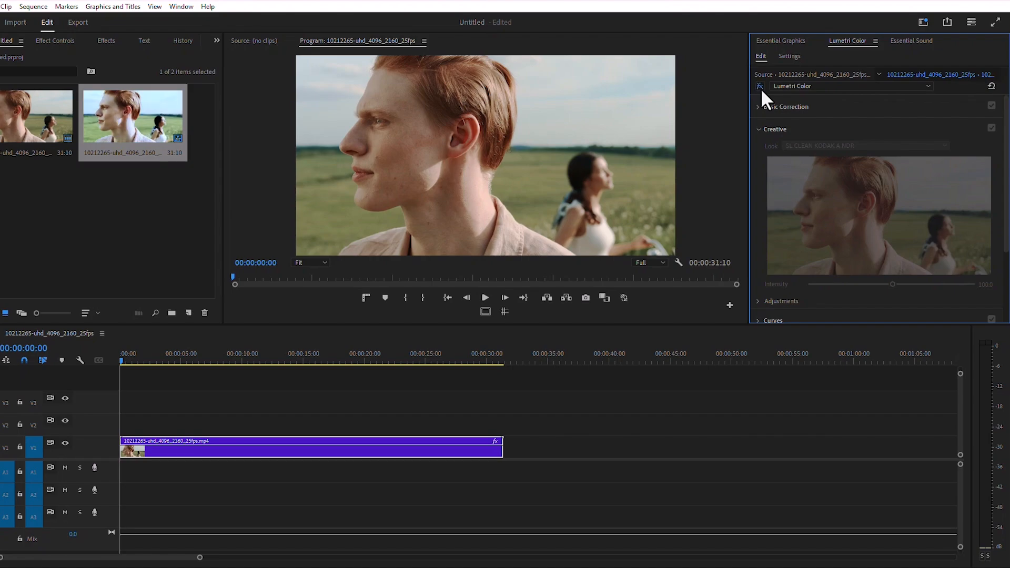
pyautogui.click(760, 86)
# - Shape the white RGB curve into a gentle S by raising a point in the highlights and lowering one in the shadows
pyautogui.scroll(-2, 777, 217)
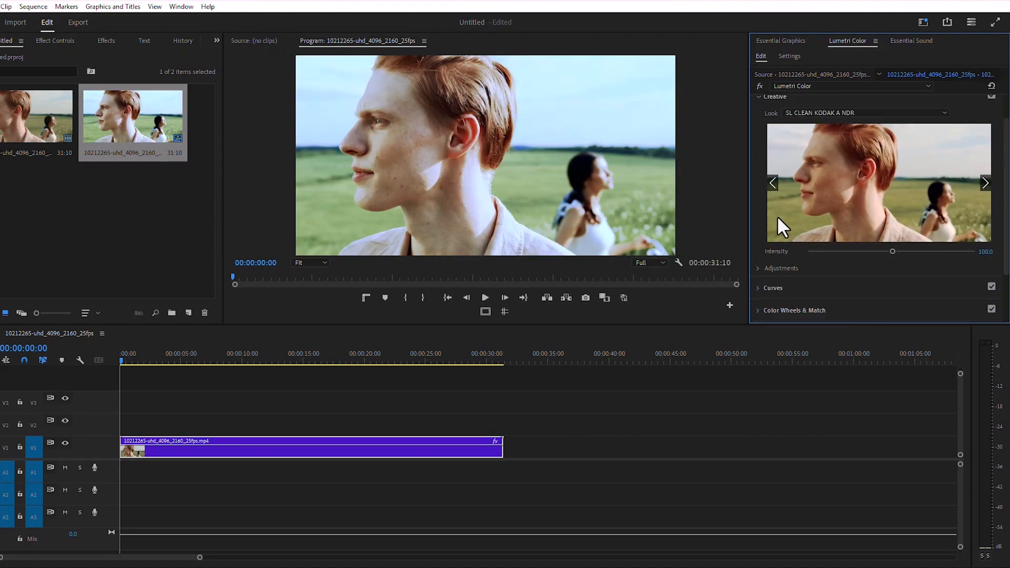
pyautogui.click(773, 288)
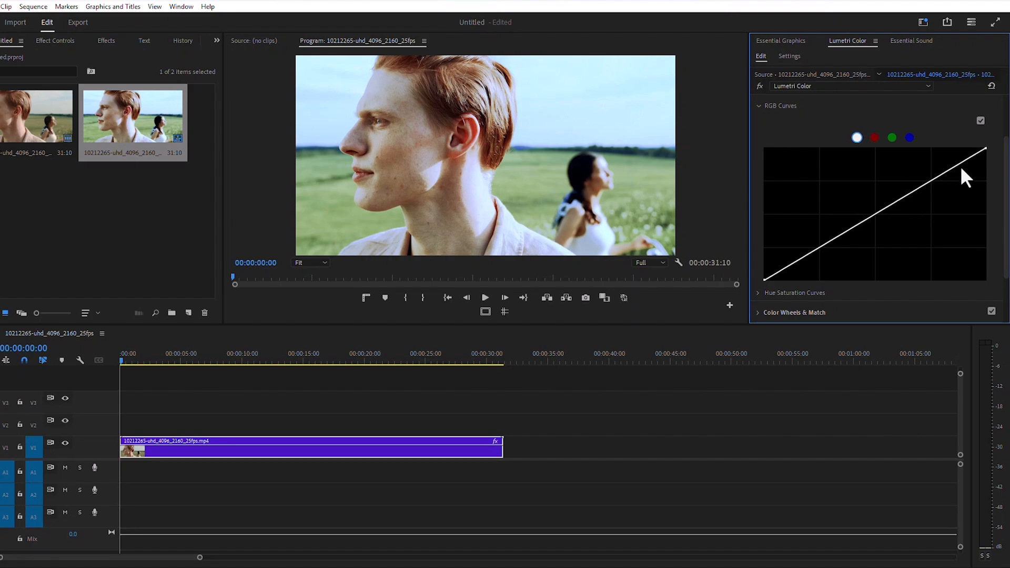
pyautogui.moveTo(960, 164); pyautogui.dragTo(953, 159)
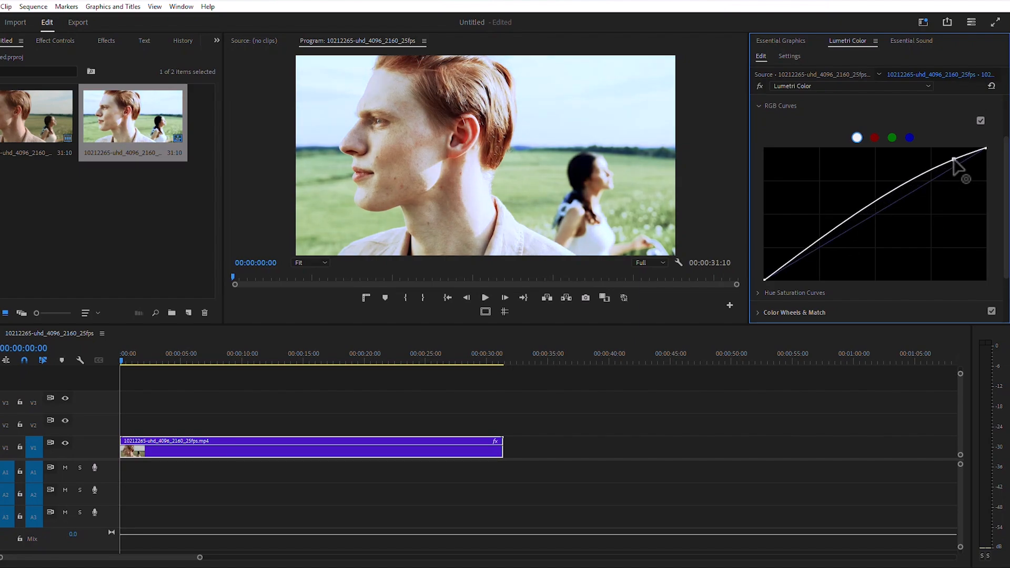
pyautogui.moveTo(809, 247); pyautogui.dragTo(794, 269)
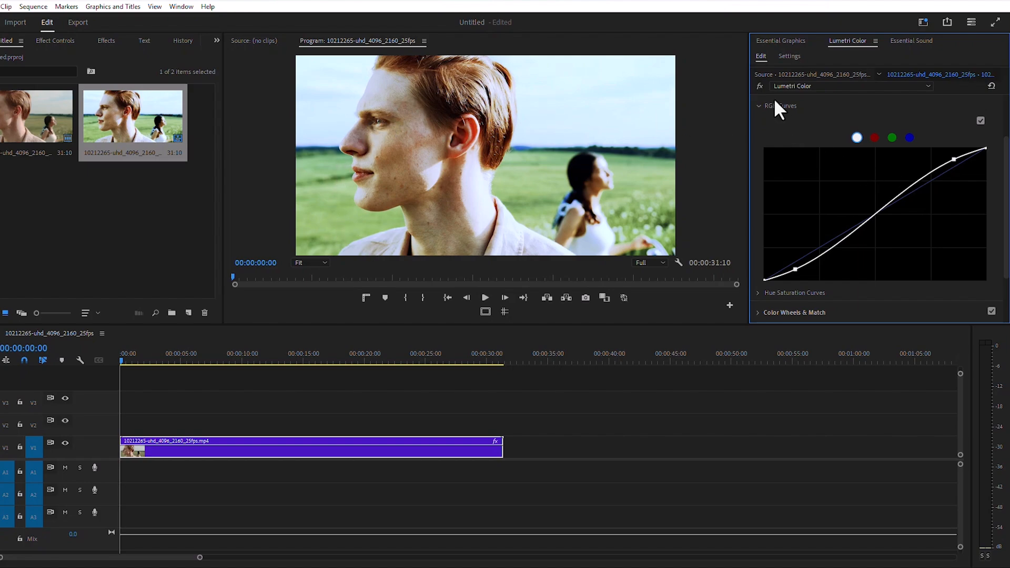
# - Compare the clip with and without the Lumetri Color effect, leaving the effect enabled
pyautogui.click(759, 87)
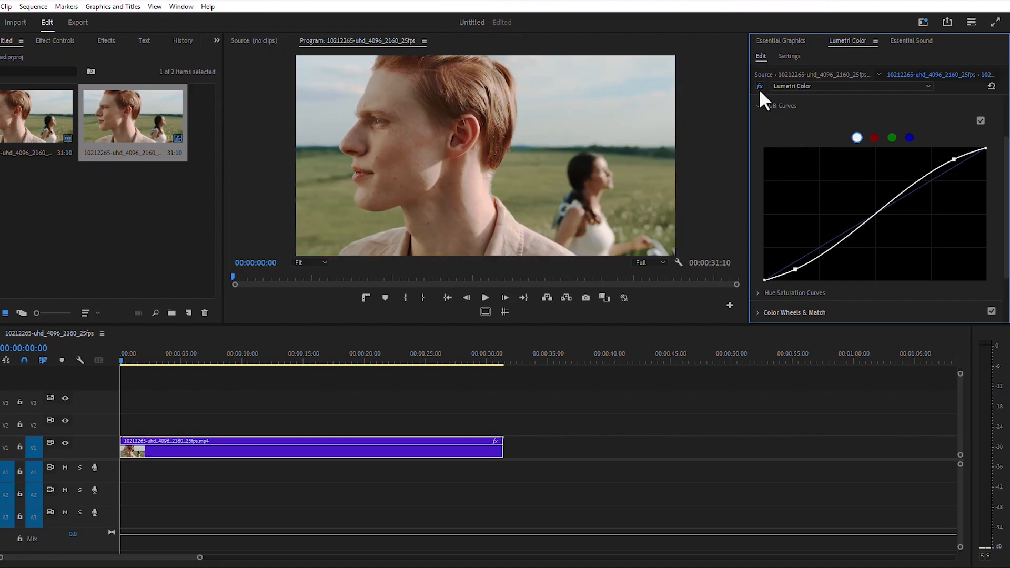
pyautogui.click(759, 88)
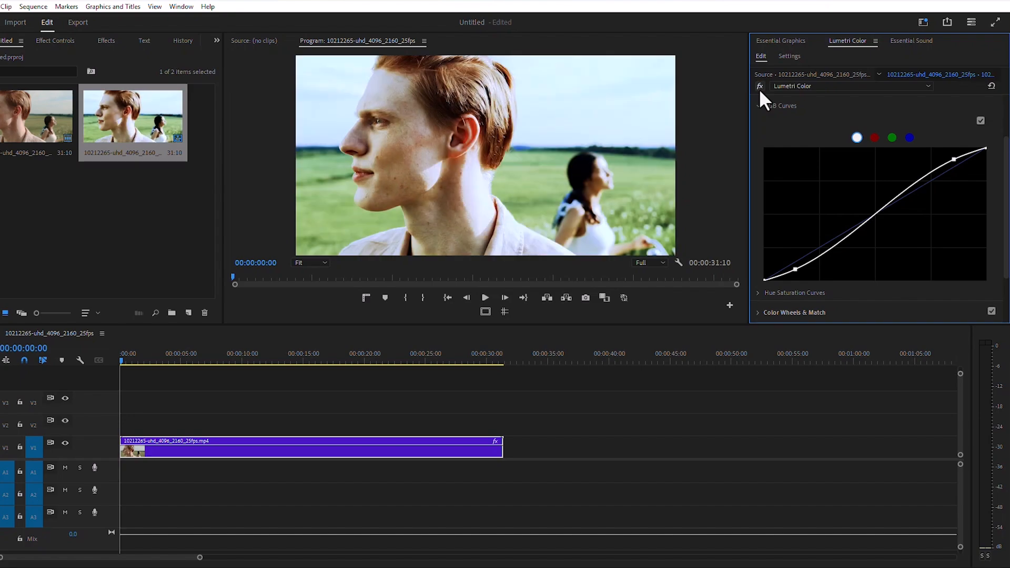
pyautogui.click(759, 89)
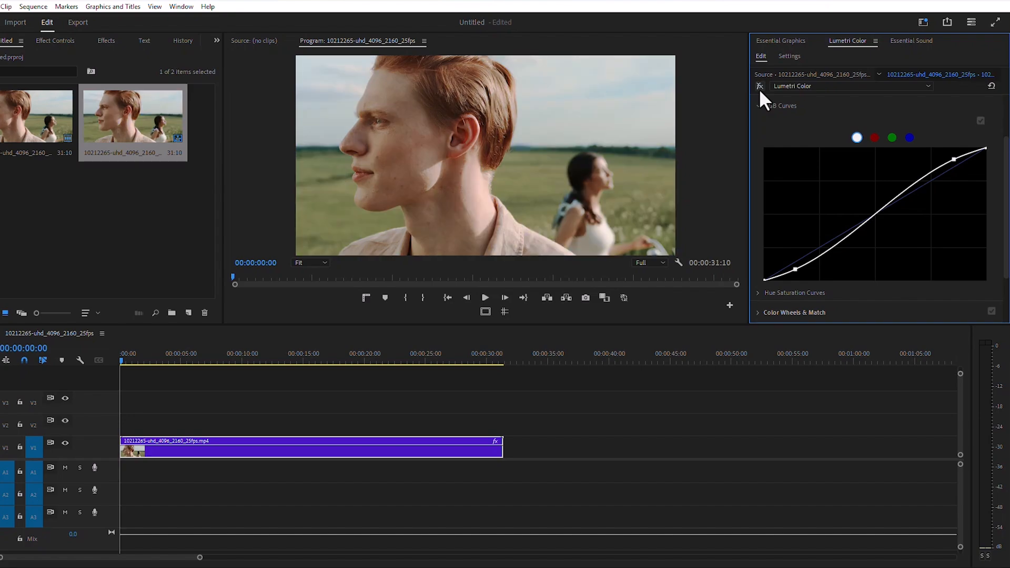
pyautogui.click(759, 90)
# - Try sampling a colour near the man's shirt for the Hue vs Hue curve, shift its blue range slightly, and reset the curve
pyautogui.scroll(-1, 758, 178)
pyautogui.scroll(-1, 758, 178)
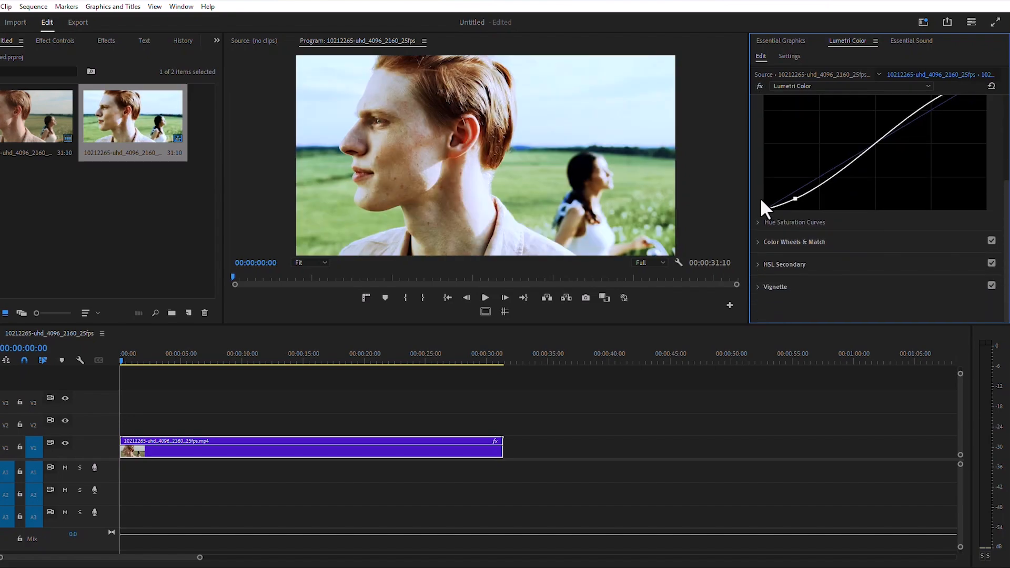
pyautogui.click(759, 222)
pyautogui.scroll(-3, 768, 251)
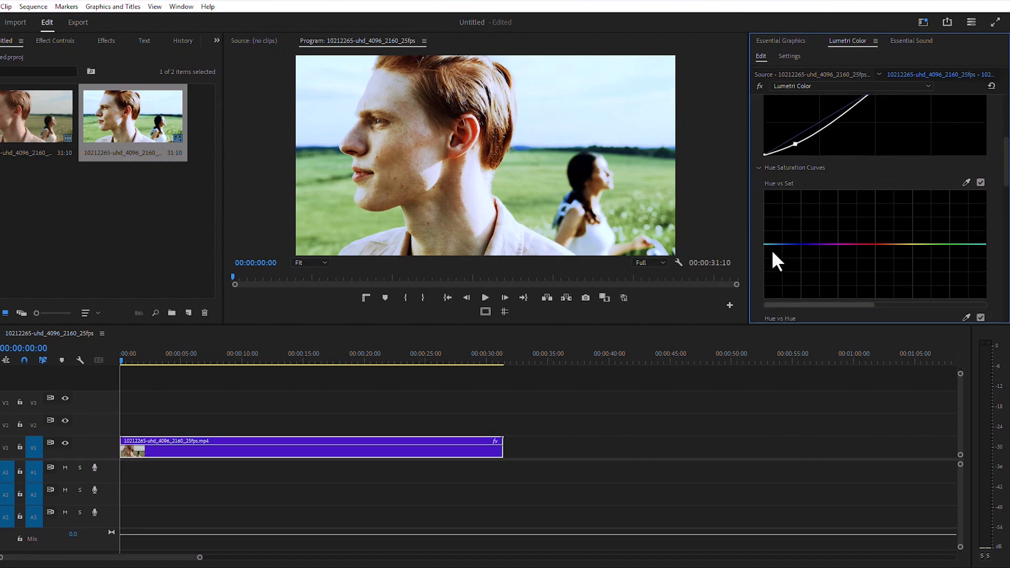
pyautogui.scroll(-3, 769, 251)
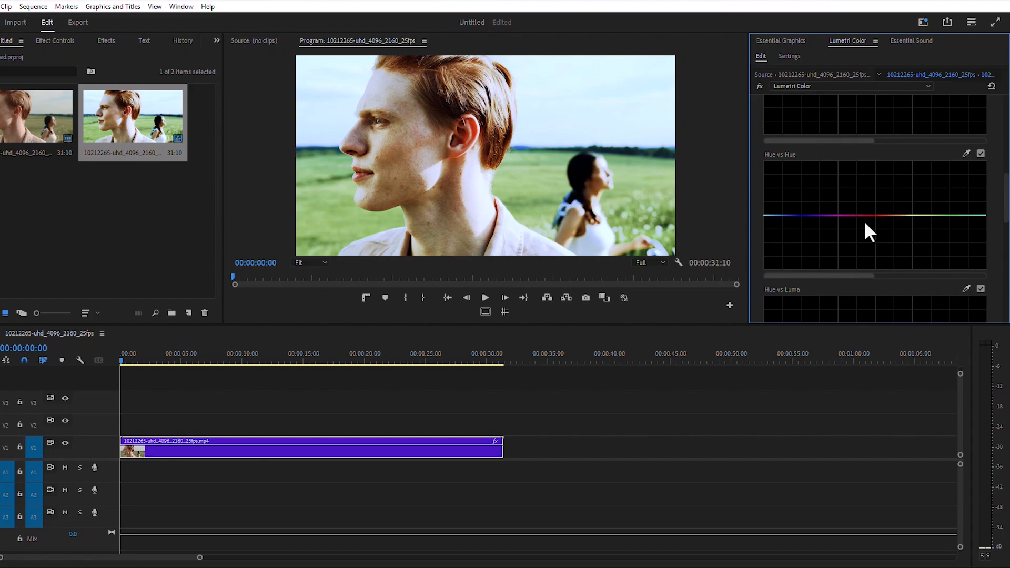
pyautogui.click(966, 153)
pyautogui.click(518, 239)
pyautogui.moveTo(790, 216)
pyautogui.mouseDown()
pyautogui.moveTo(788, 169)
pyautogui.moveTo(792, 261)
pyautogui.moveTo(795, 213)
pyautogui.mouseUp()
pyautogui.doubleClick(792, 222)
# - Collapse the RGB Curves and Hue Saturation Curves sections and open the Color Wheels & Match controls
pyautogui.scroll(10, 805, 226)
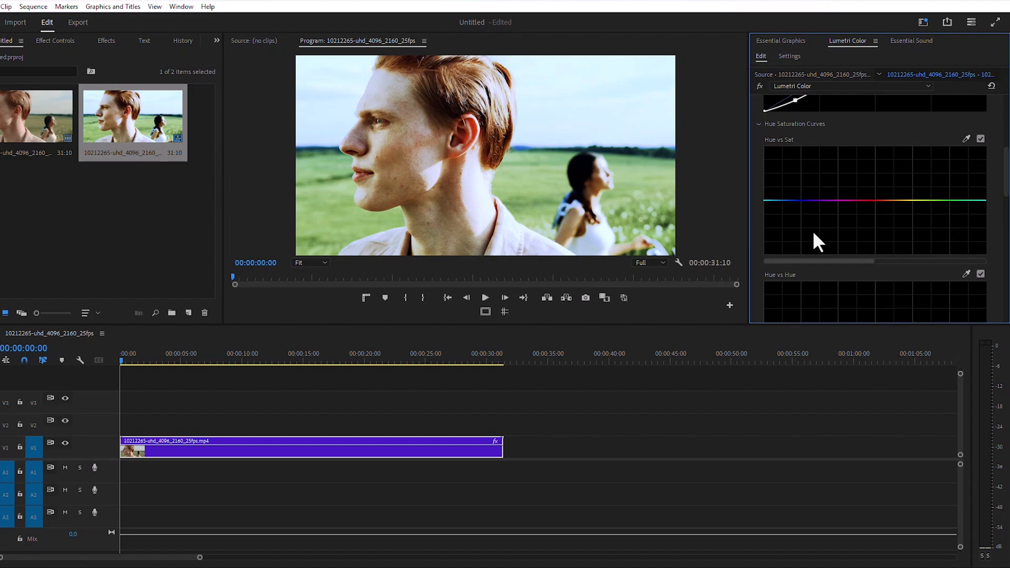
pyautogui.scroll(1, 811, 242)
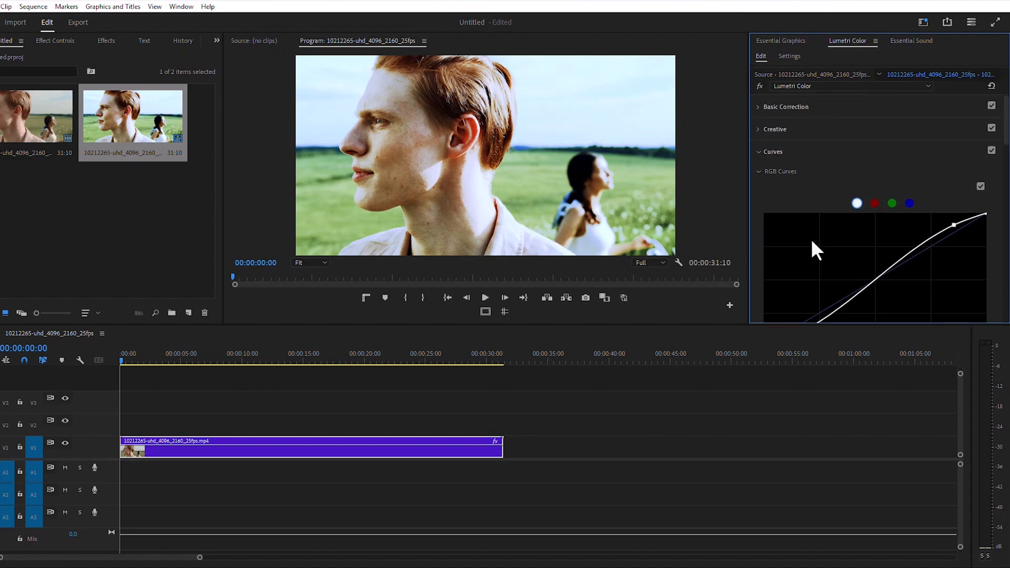
pyautogui.click(762, 169)
pyautogui.scroll(-2, 768, 179)
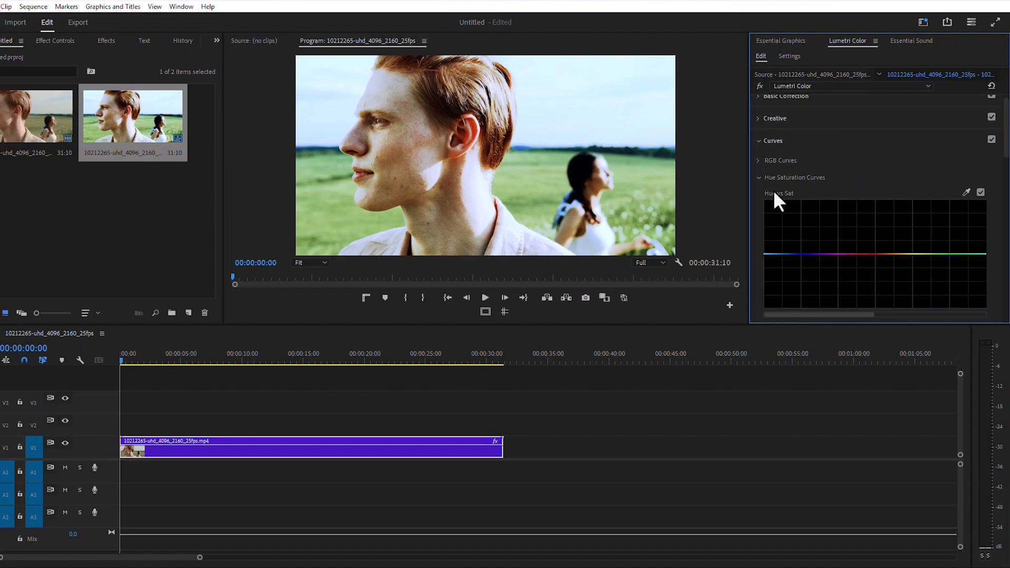
pyautogui.click(759, 177)
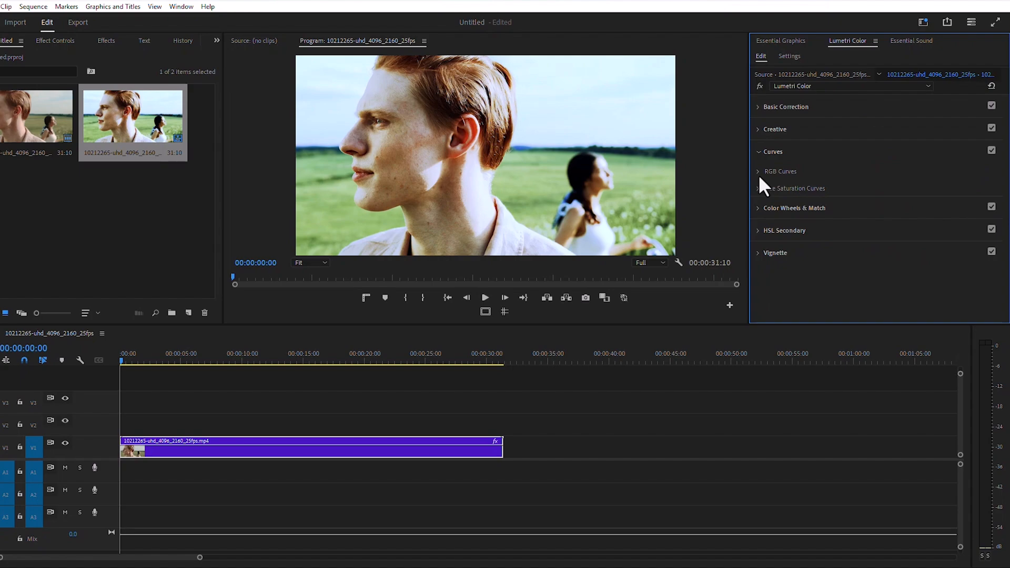
pyautogui.click(794, 207)
pyautogui.scroll(-3, 796, 206)
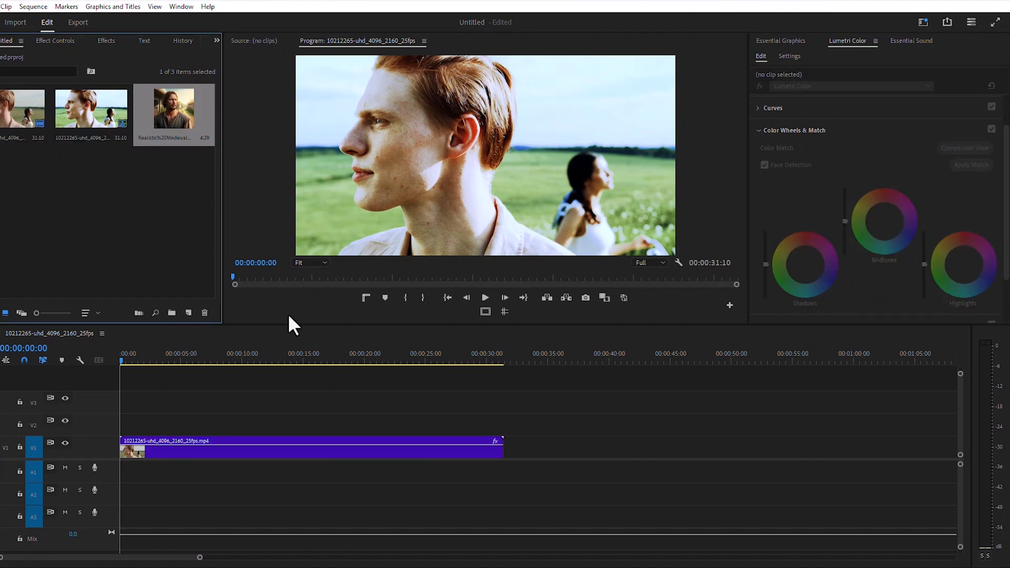
# - Add the Realistic Medieval portrait image to the sequence and place it directly after the video clip on track V1
pyautogui.moveTo(169, 105); pyautogui.dragTo(109, 425)
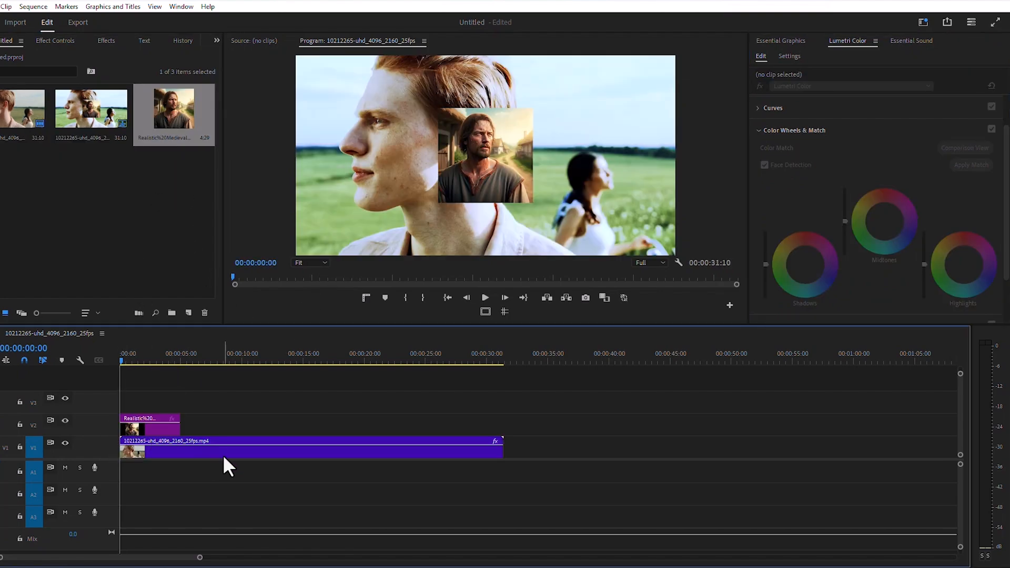
pyautogui.moveTo(222, 454); pyautogui.dragTo(273, 453)
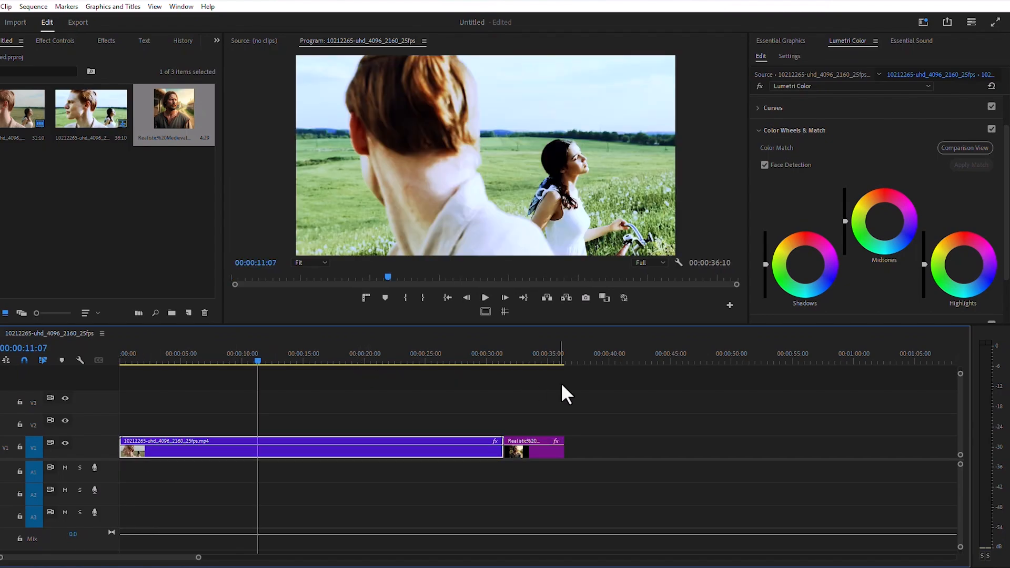
# - Colour-match the portrait image to the video's first frame in Comparison View, with the playhead at 00:00:32:16 and Face Detection on
pyautogui.click(313, 361)
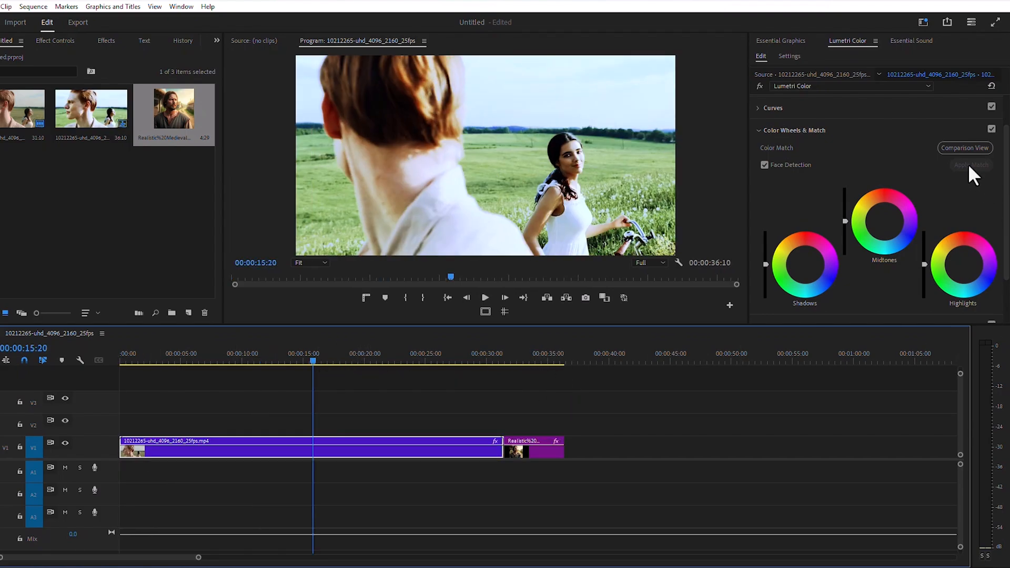
pyautogui.click(964, 148)
pyautogui.click(520, 360)
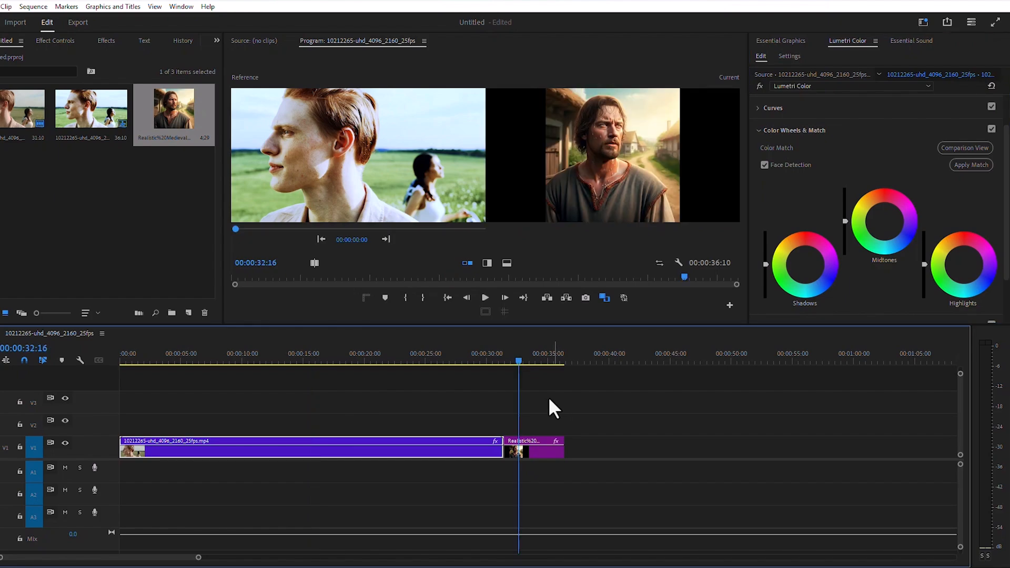
pyautogui.click(967, 165)
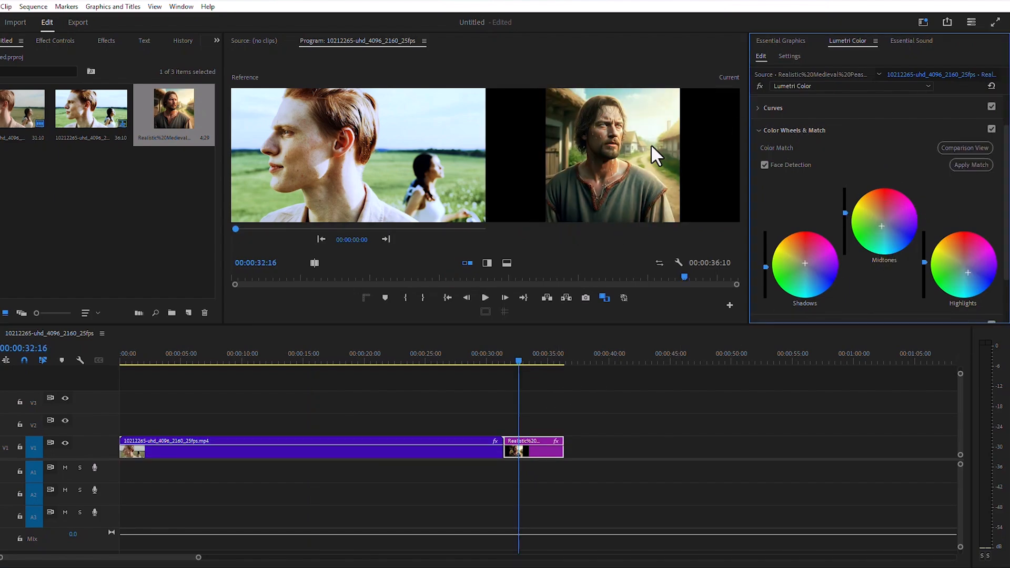
# - Compare the portrait image with and without the colour match, leaving Color Wheels & Match enabled
pyautogui.click(992, 129)
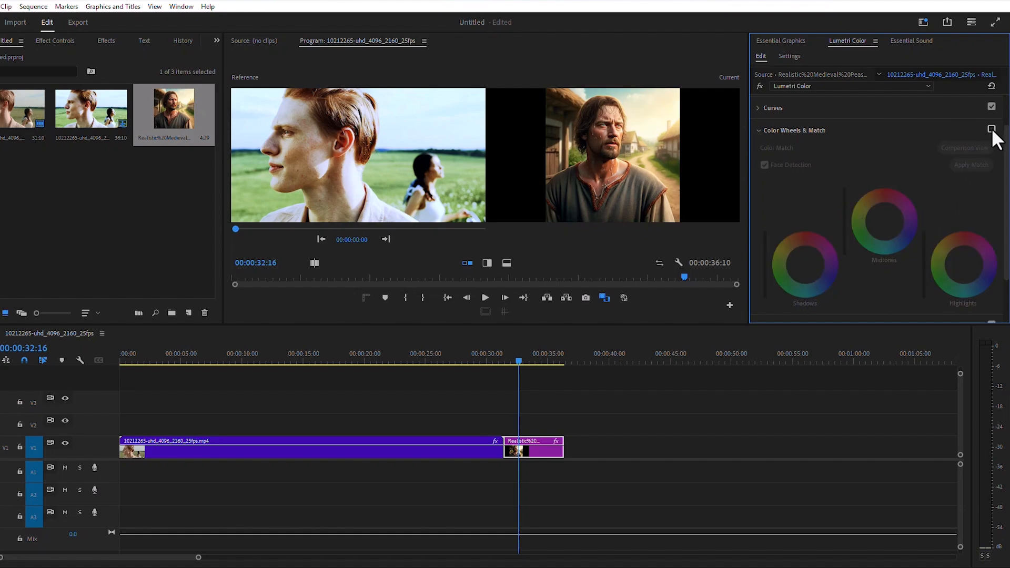
pyautogui.click(991, 129)
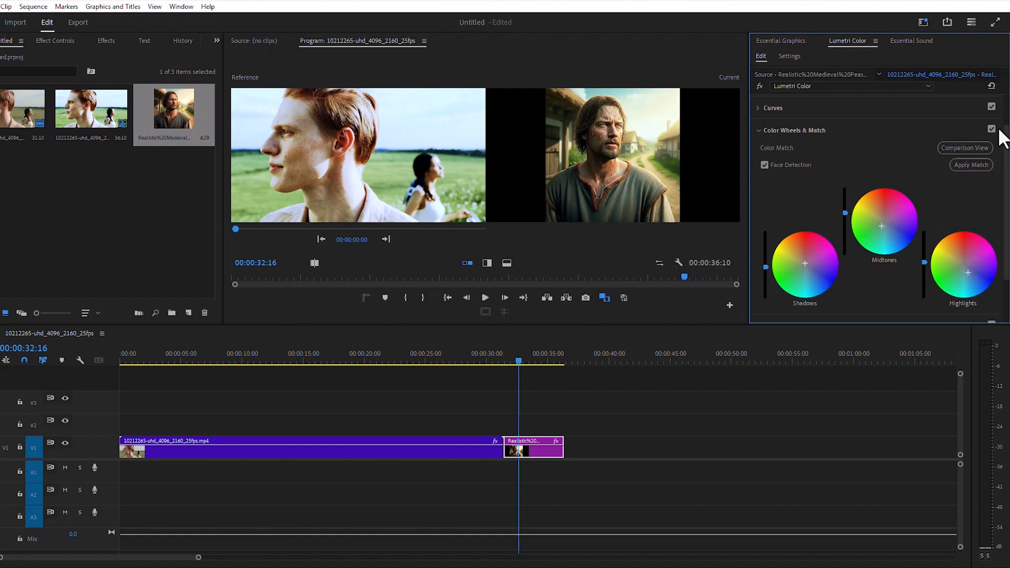
pyautogui.click(992, 129)
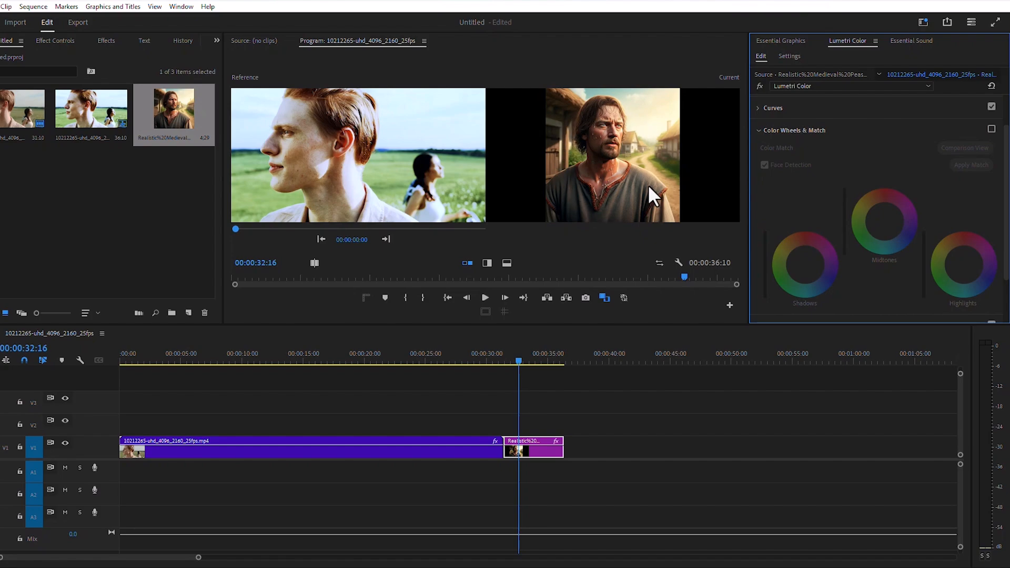
pyautogui.click(991, 128)
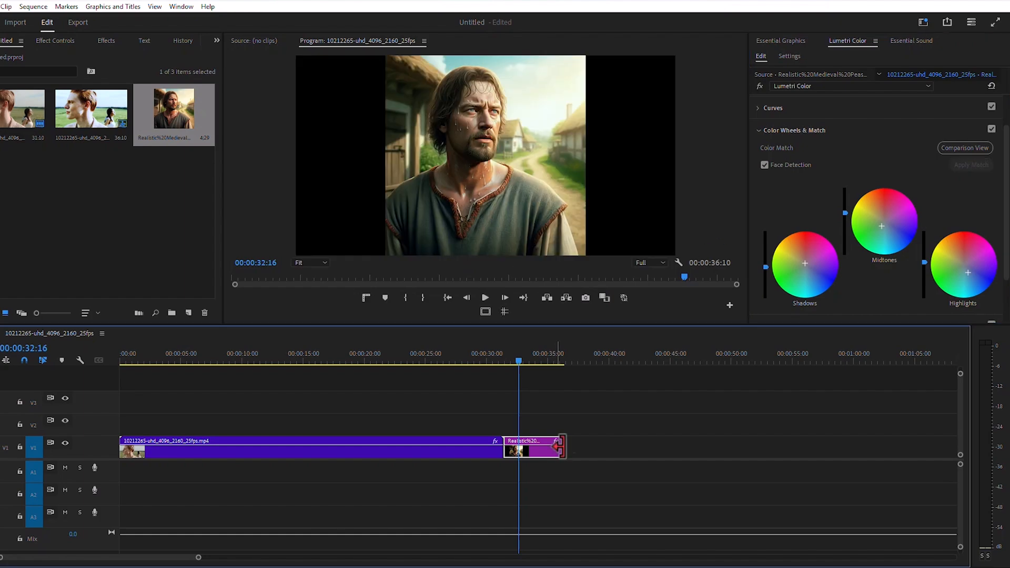
# - Play the graded sequence from its start and stop playback at 00:00:22:10
pyautogui.click(369, 353)
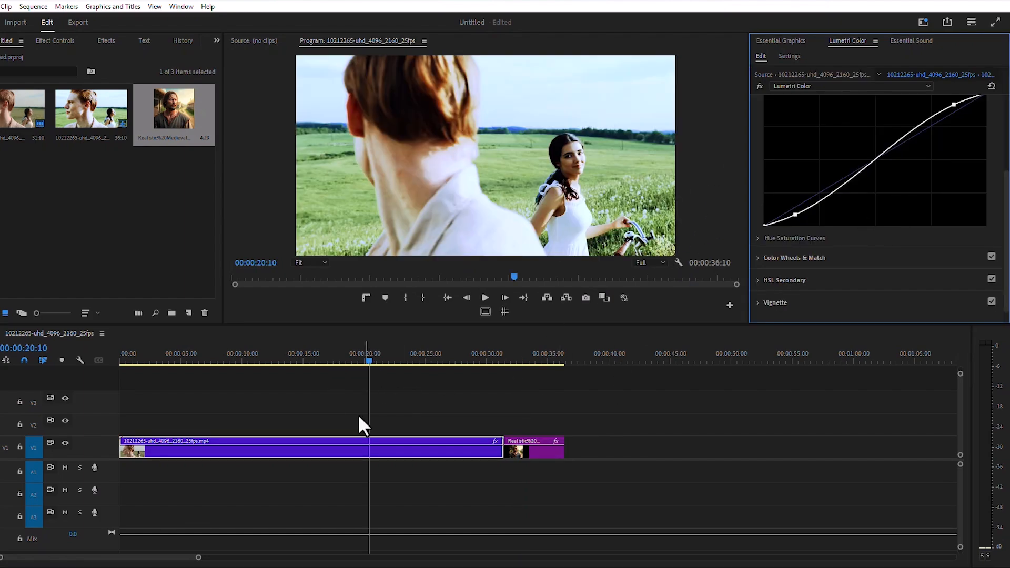
pyautogui.moveTo(371, 362); pyautogui.dragTo(97, 380)
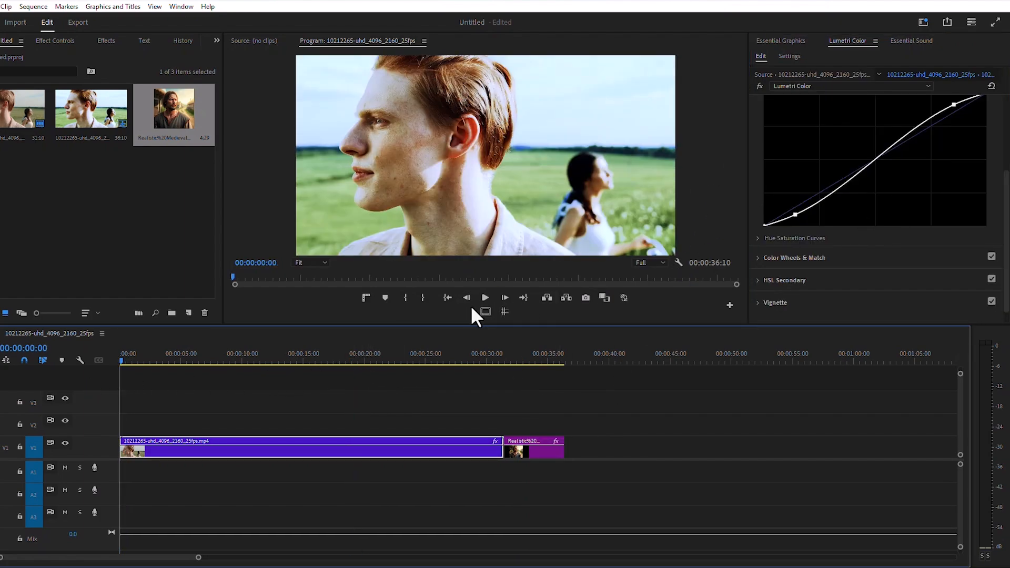
pyautogui.click(484, 299)
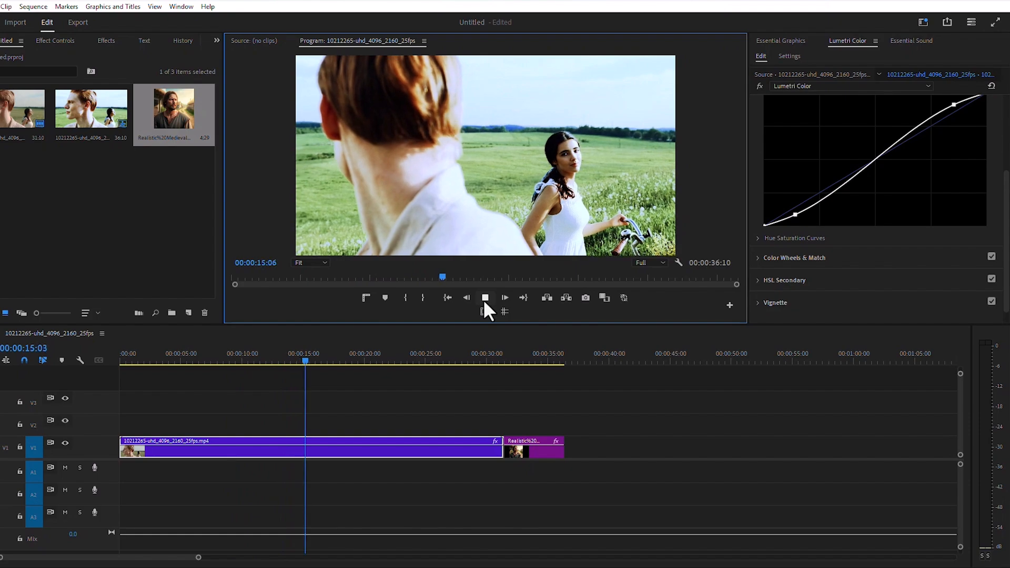
pyautogui.click(484, 297)
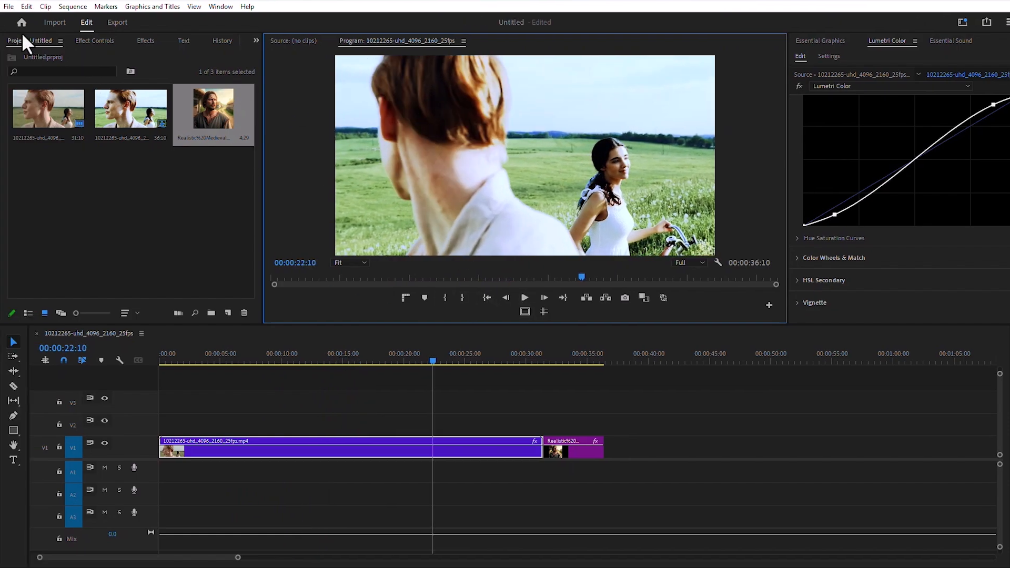
# - Export the graded 10212265-uhd_4096_2160_25fps sequence as media
pyautogui.click(8, 7)
pyautogui.moveTo(42, 309)
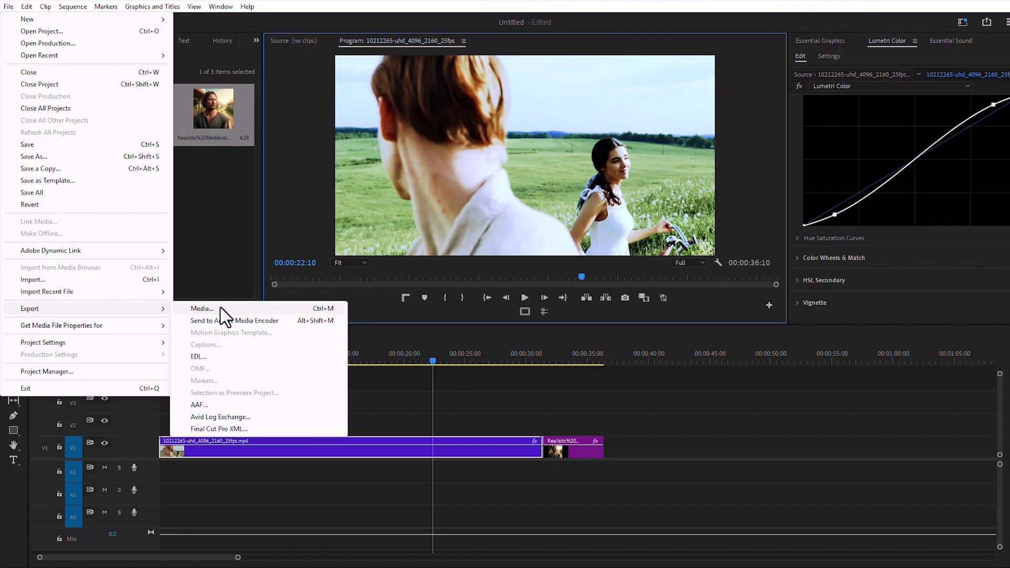
pyautogui.click(202, 309)
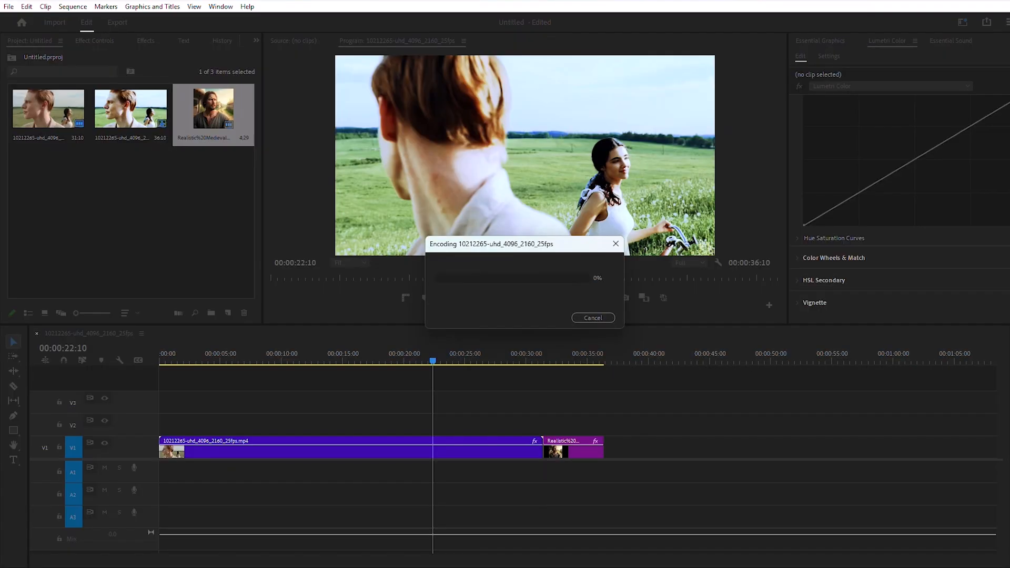